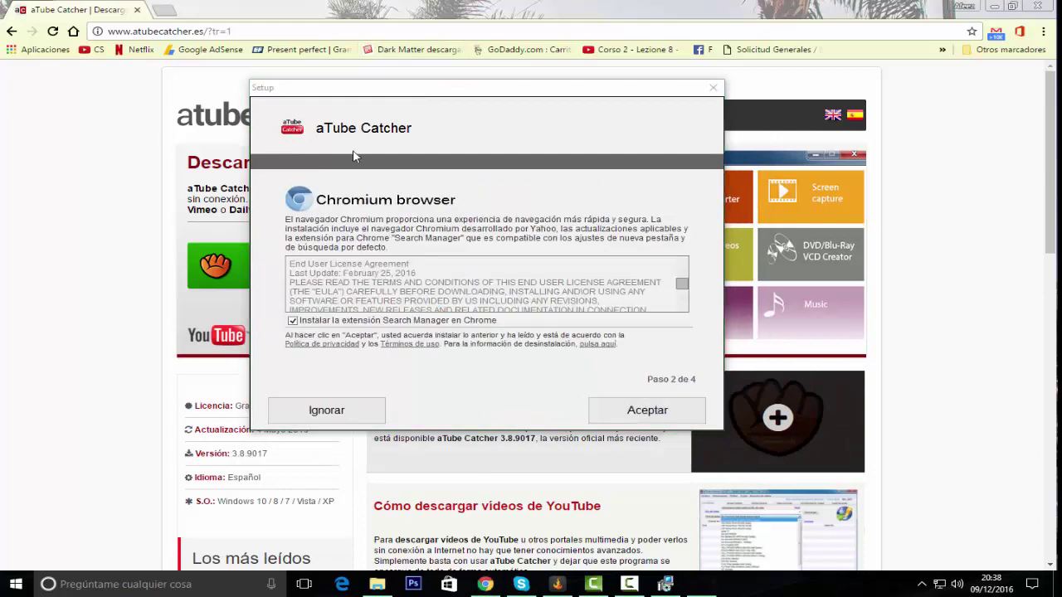
Deselect the Search Manager extension for Chrome and decline the Chromium browser offer.
drag(359, 83, 272, 78)
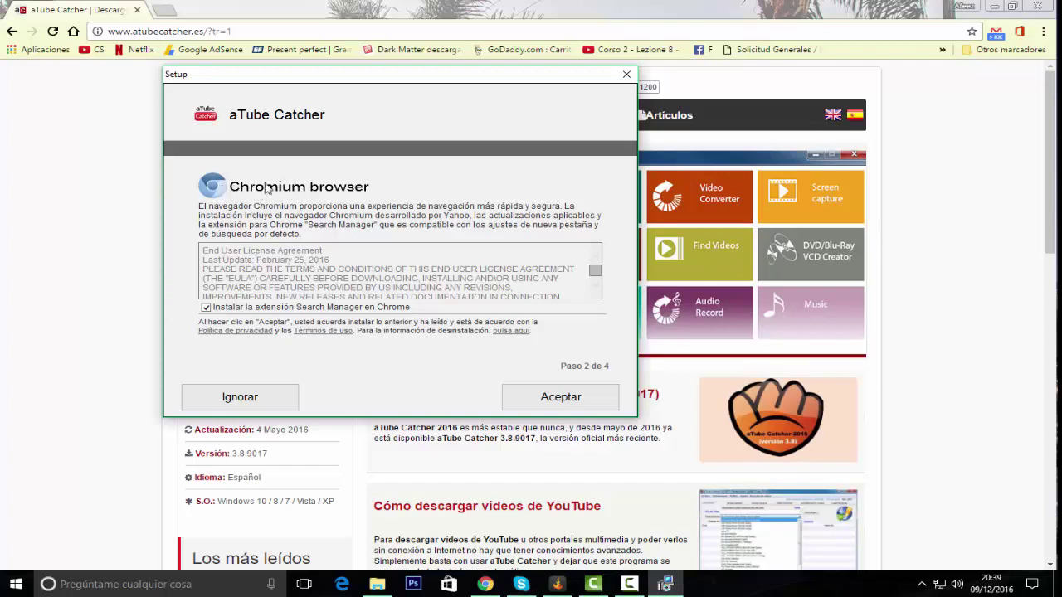
click(206, 307)
click(239, 397)
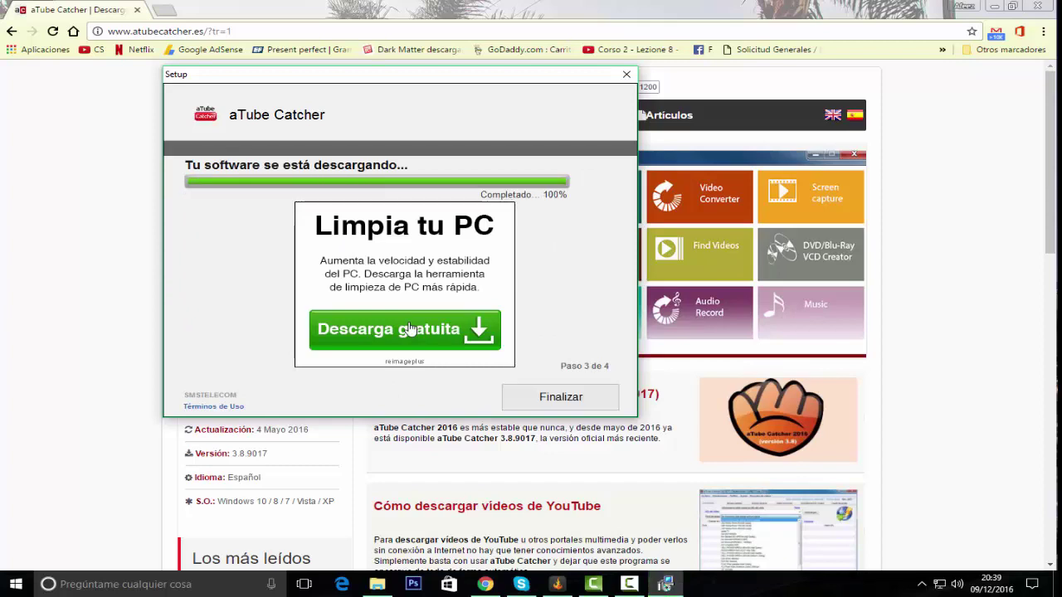
Finish the download stage, decline the PRO PC Cleaner offer, and start installing aTube Catcher immediately.
click(582, 395)
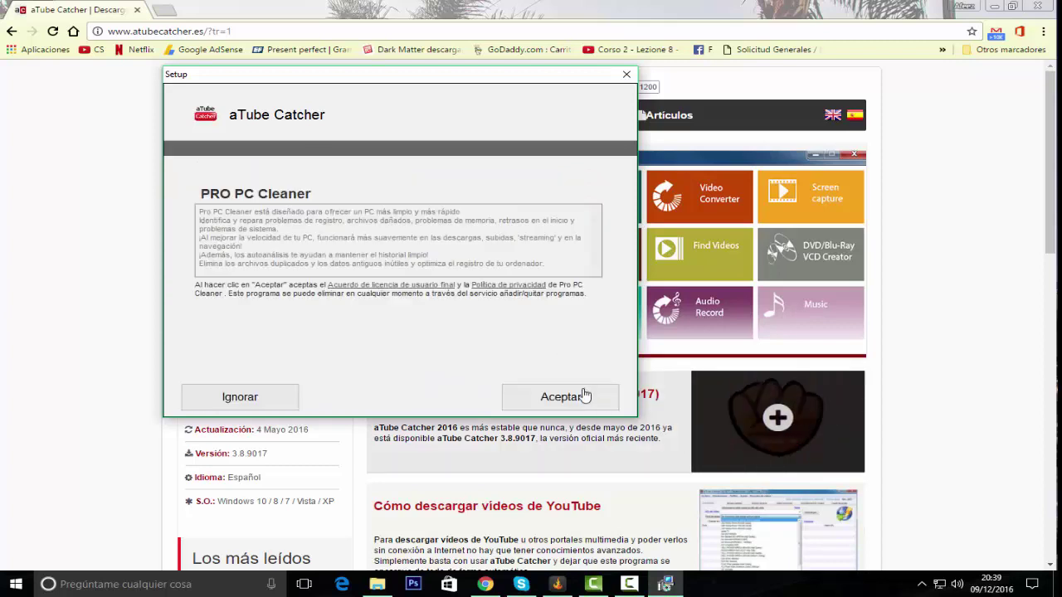
click(253, 403)
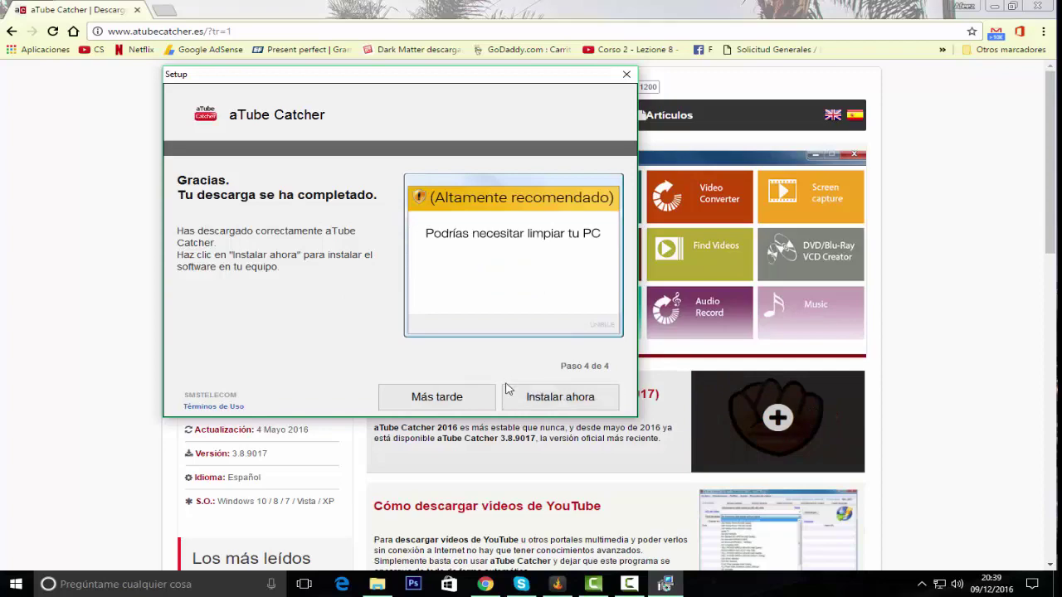
click(543, 401)
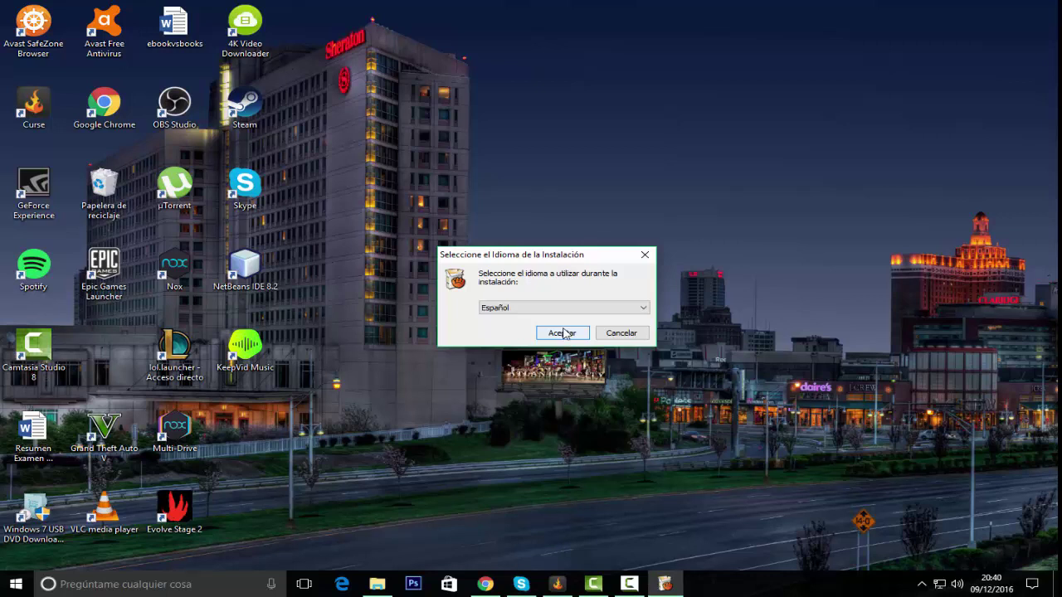
Choose Español as the installation language and continue past the wizard's welcome page.
drag(537, 256, 480, 224)
click(478, 276)
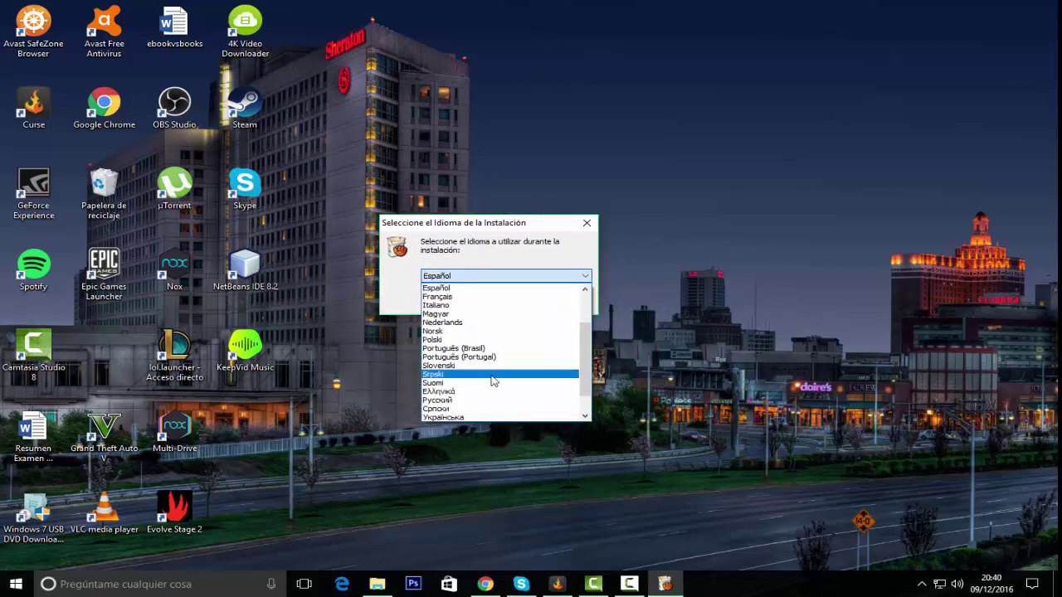
click(484, 283)
click(497, 301)
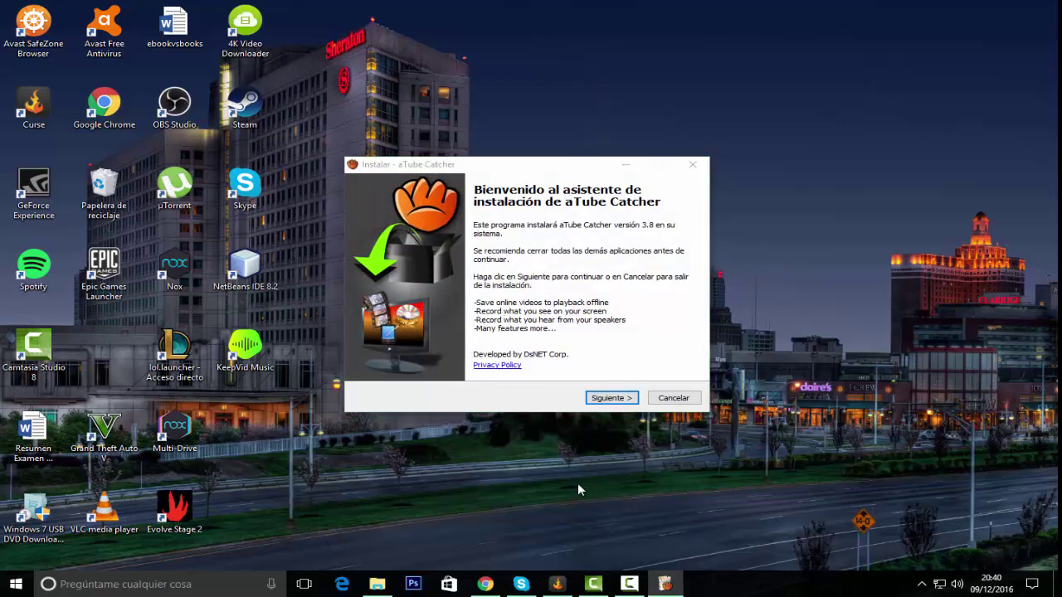
click(618, 399)
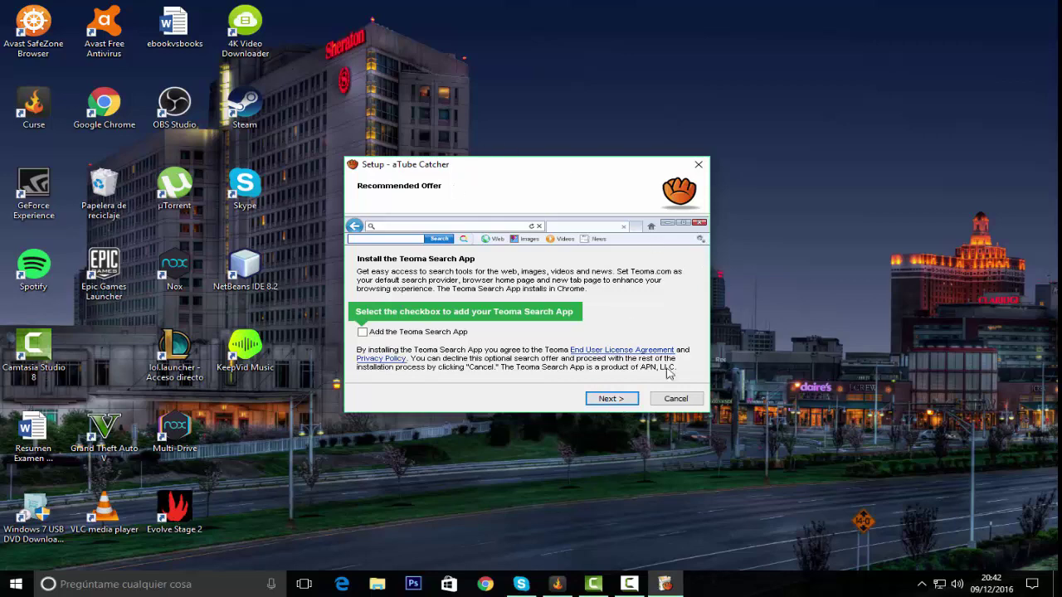
Decline the Teoma Search App and SpeedUpMyPC offers in the setup wizard.
click(688, 399)
drag(479, 165, 510, 156)
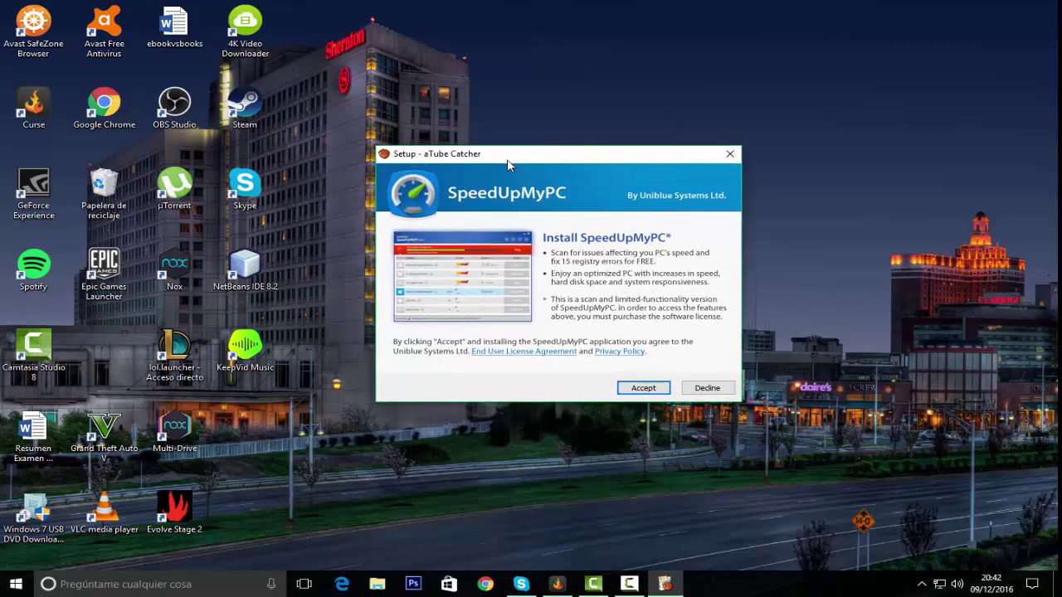
click(707, 389)
drag(508, 158, 469, 130)
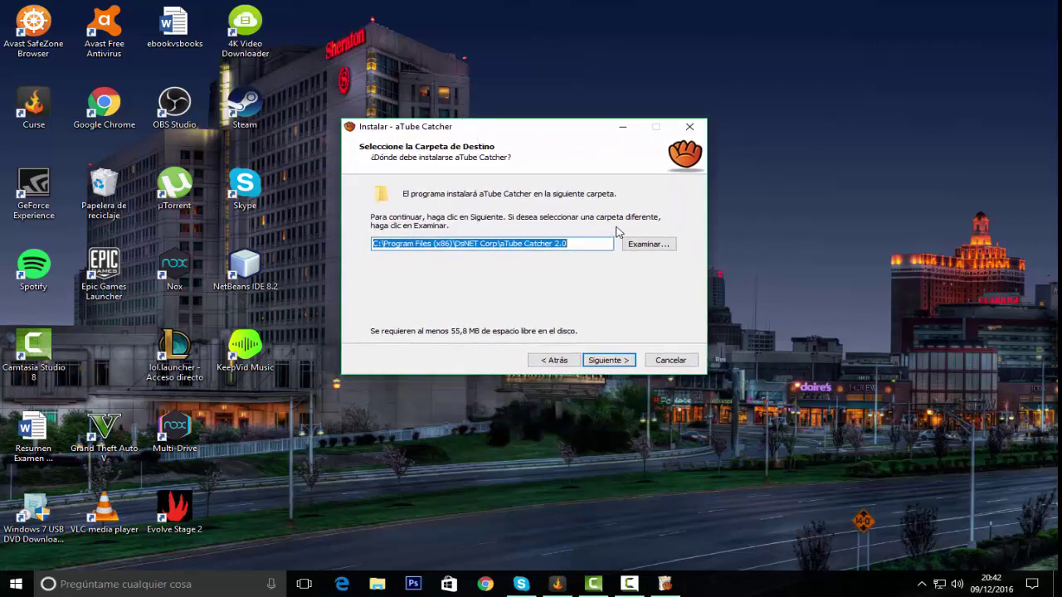
Accept the destination folder C:\Program Files (x86)\DsNET Corp\aTube Catcher 2.0 and the Start menu folder aTube Catcher.
drag(592, 244, 373, 244)
click(471, 244)
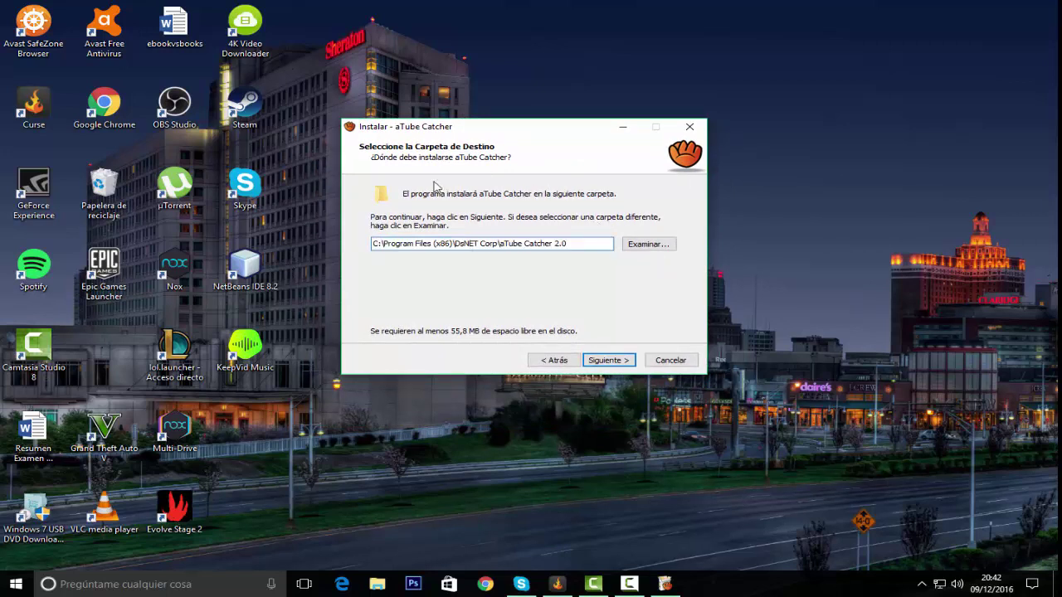
drag(498, 244, 597, 234)
click(628, 361)
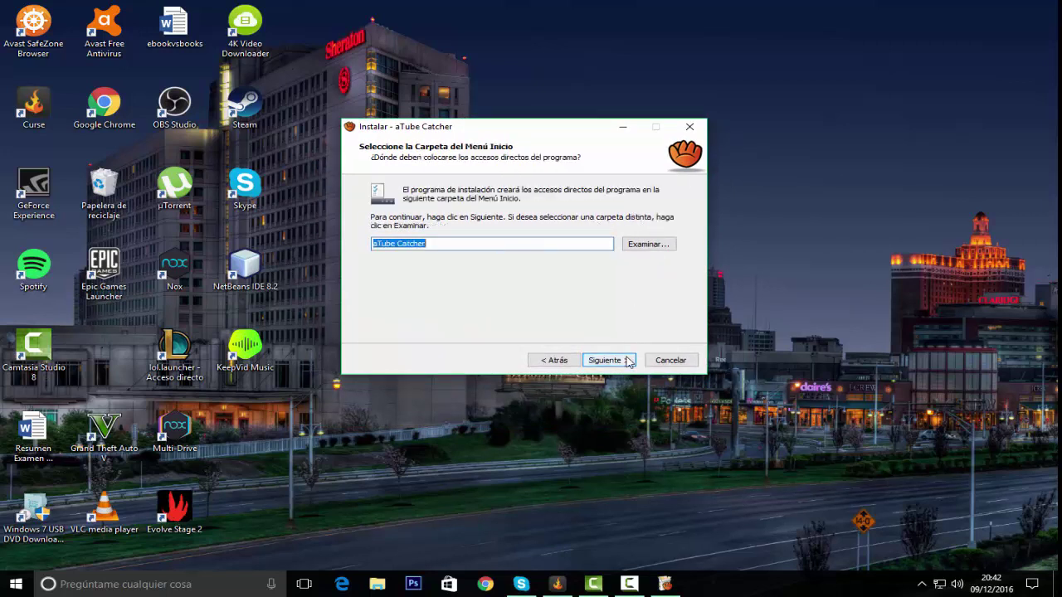
click(611, 361)
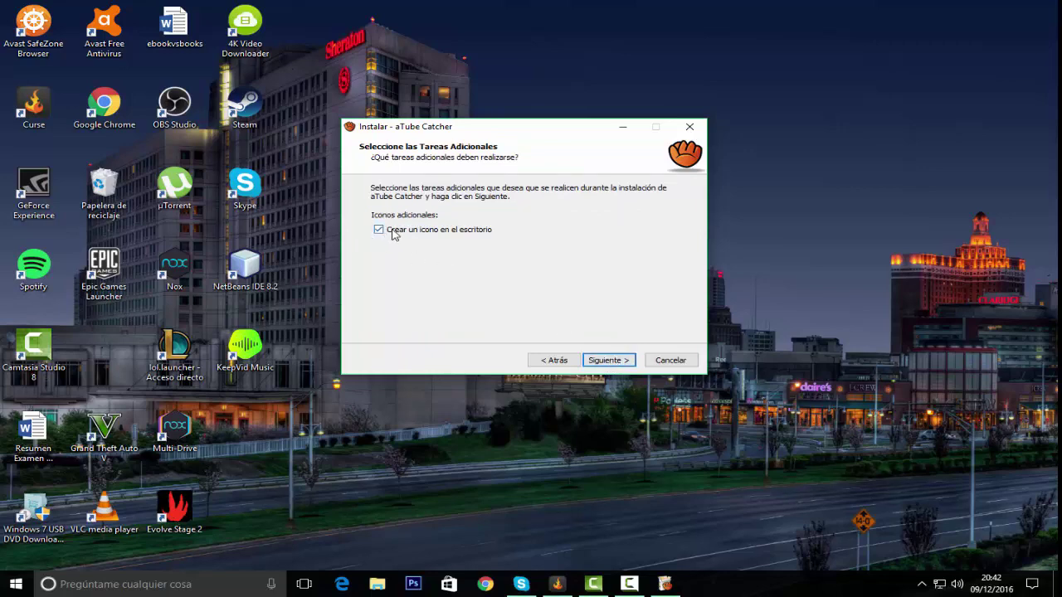
Install aTube Catcher with a desktop icon and finish the wizard with the program set to launch.
click(619, 360)
click(603, 363)
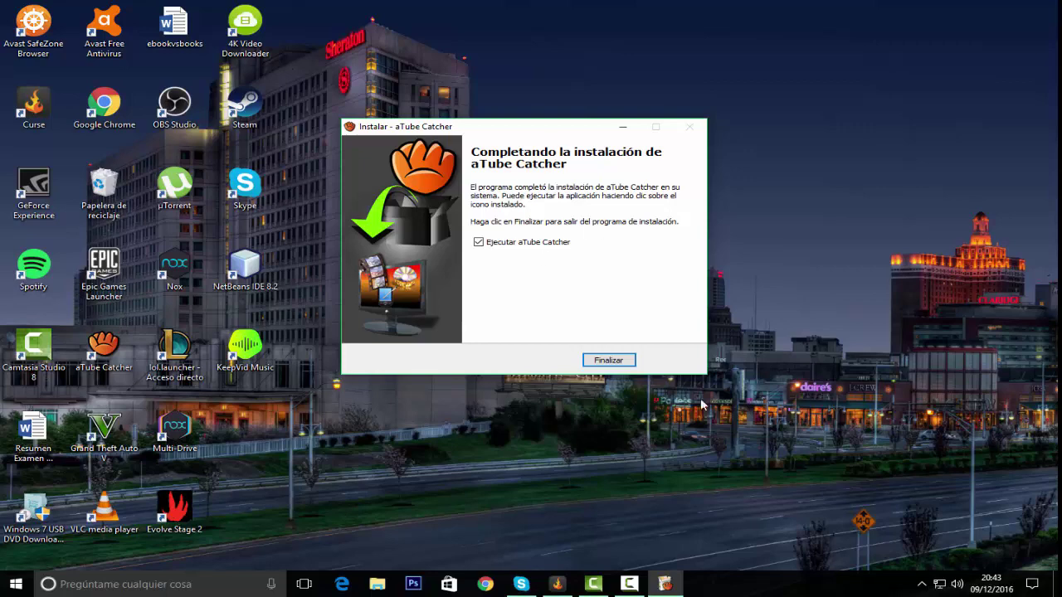
click(608, 360)
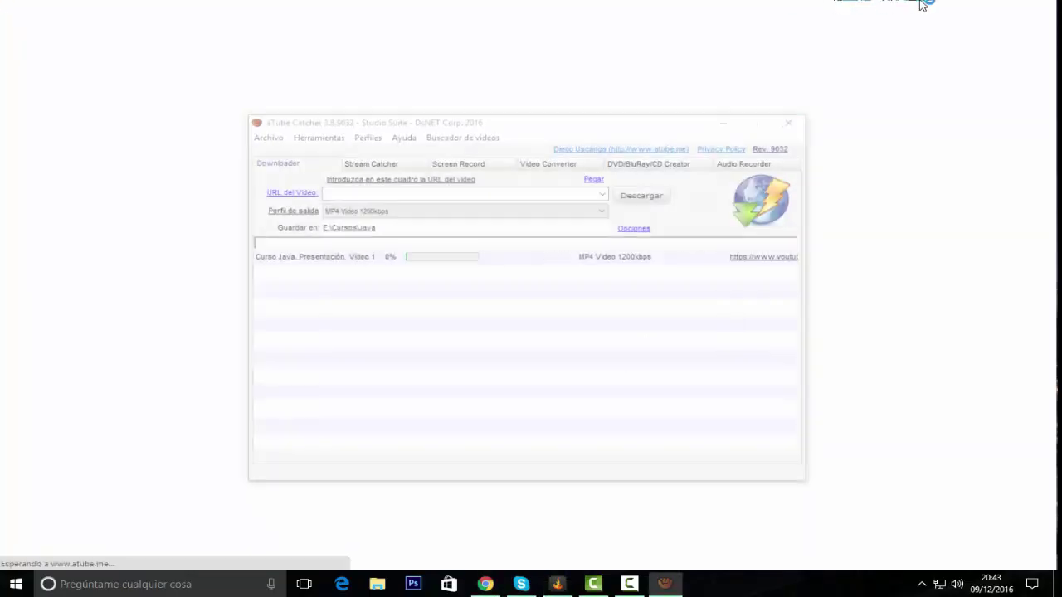
Put away the browser window that opened at launch and close the aTube Catcher feature launcher.
click(1006, 6)
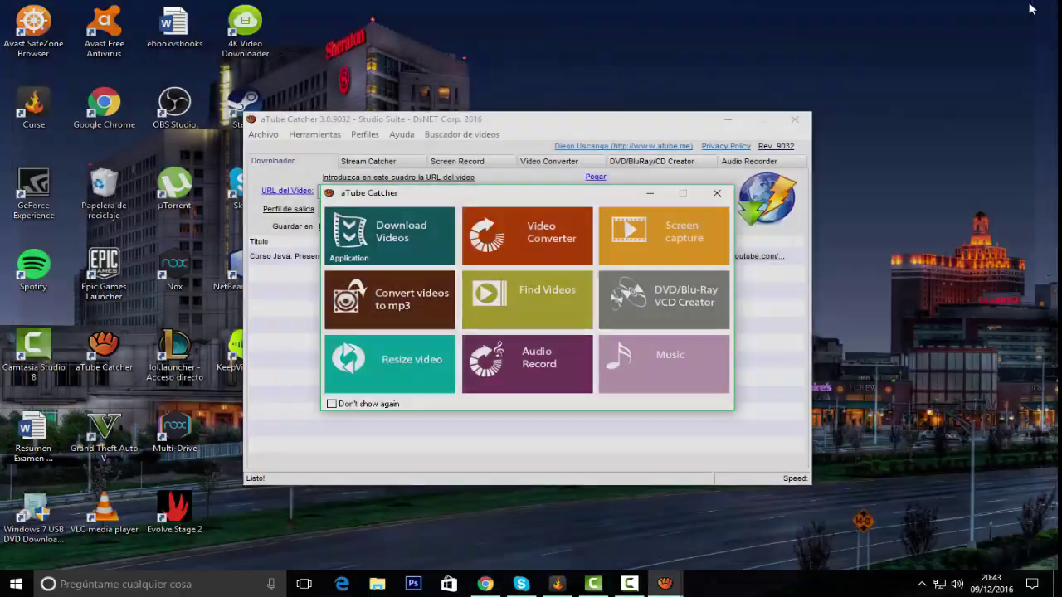
drag(585, 198, 605, 253)
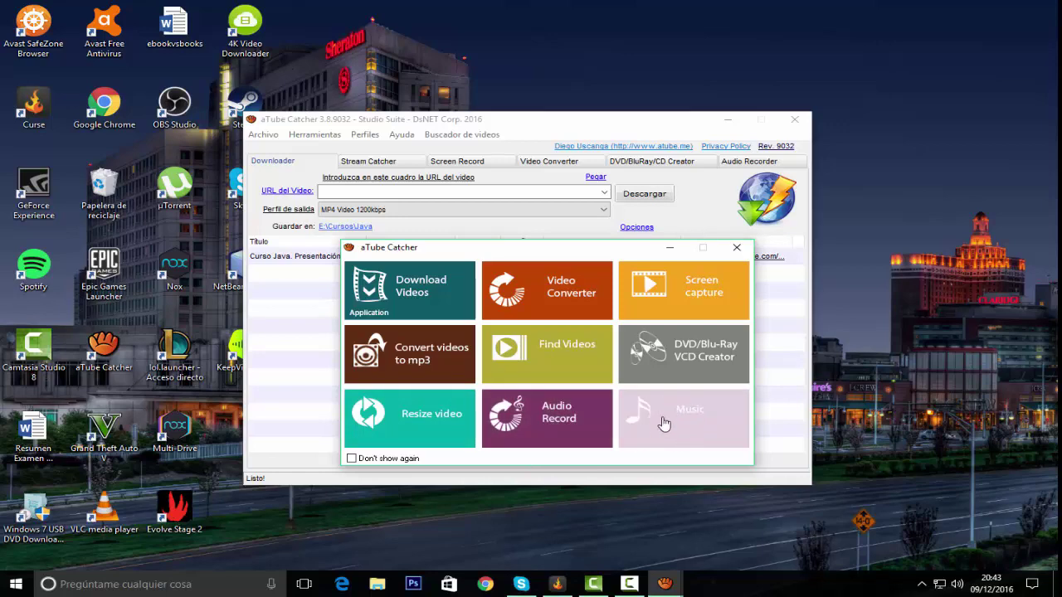
click(736, 247)
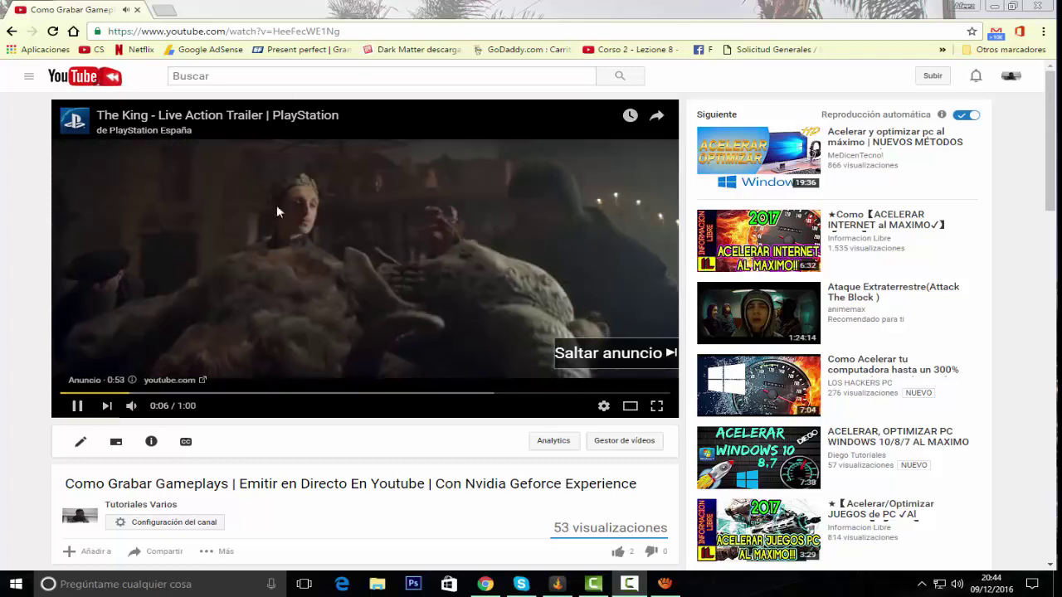
Copy the web address of the open YouTube video about recording gameplays.
click(254, 33)
key(ctrl+c)
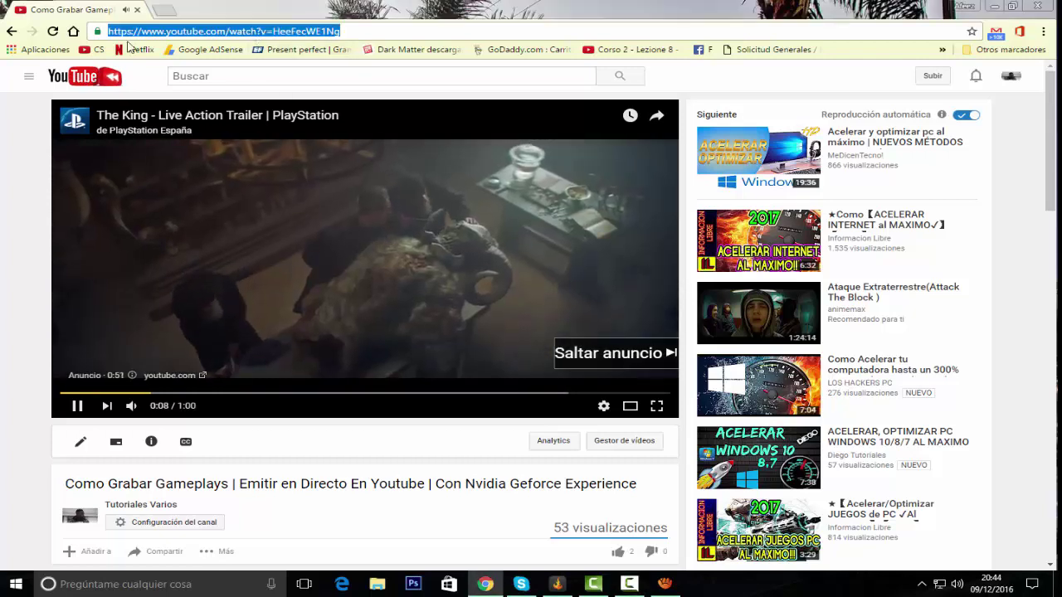
right_click(169, 29)
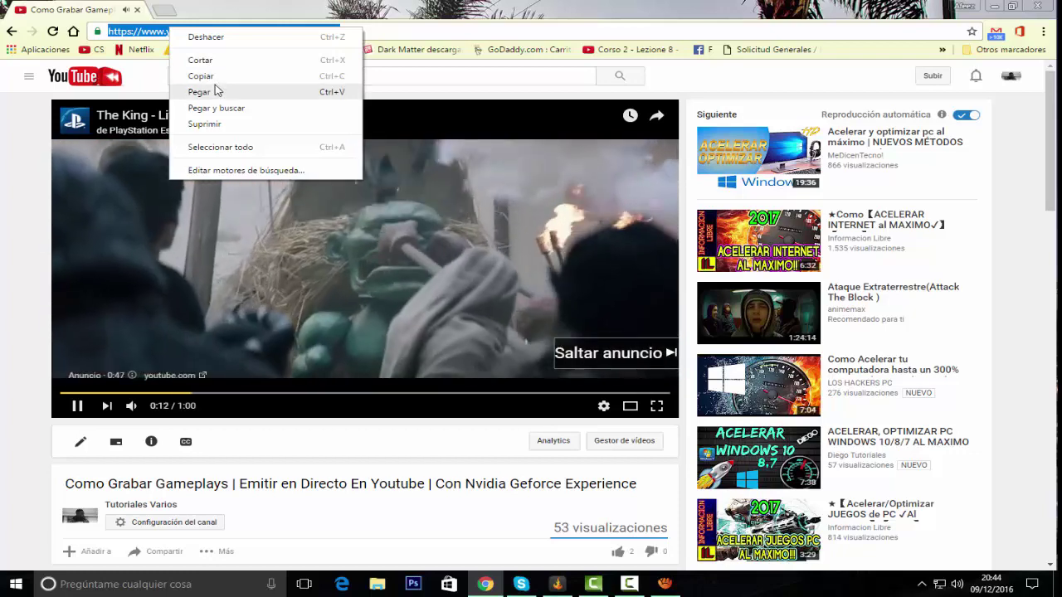
click(217, 80)
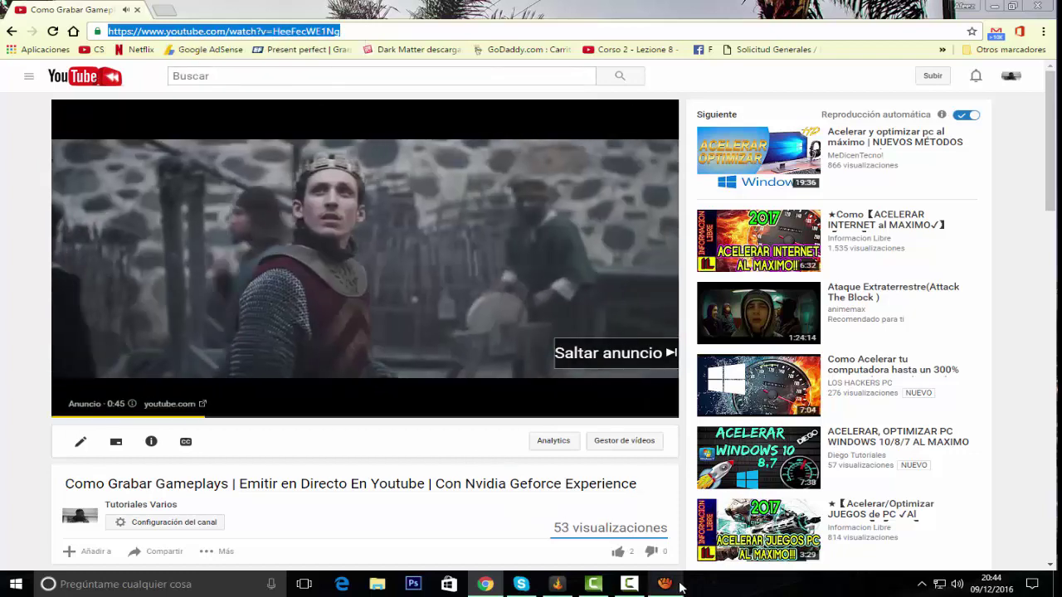
Switch to aTube Catcher and paste the copied YouTube address as the video URL.
click(664, 584)
click(395, 190)
right_click(395, 190)
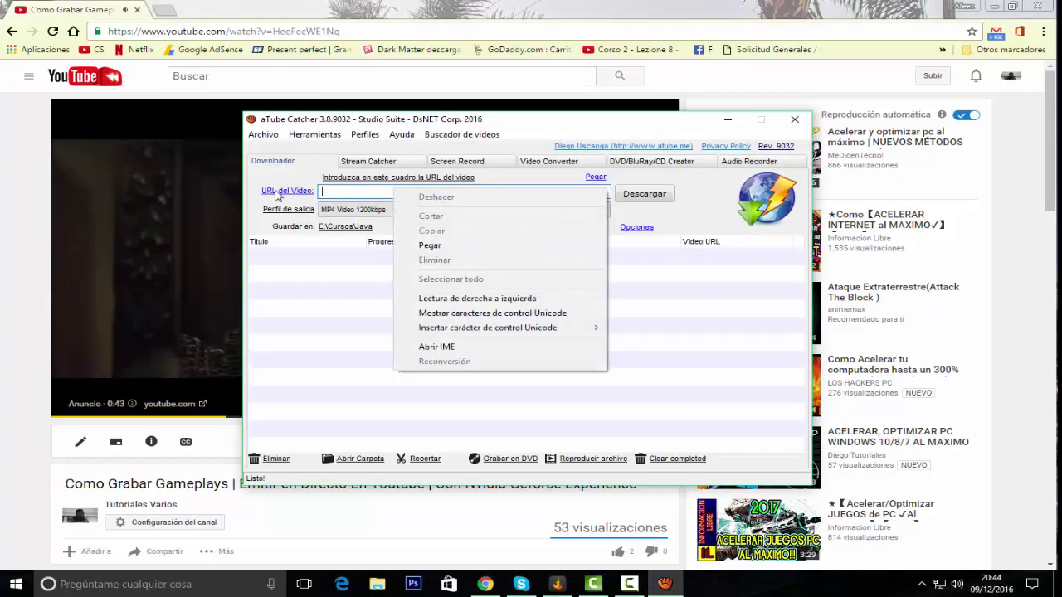
click(430, 245)
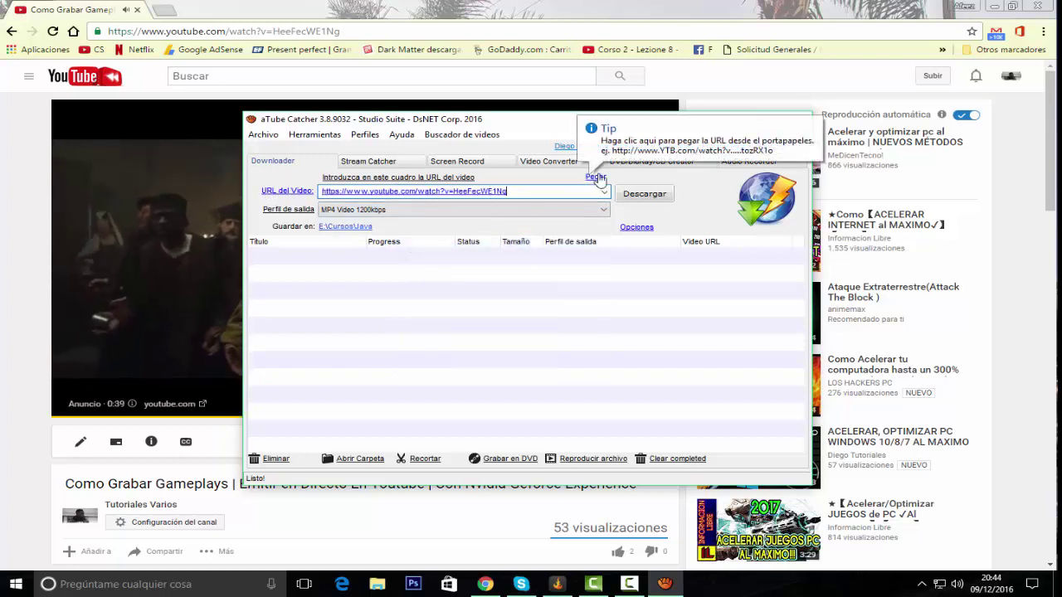
Browse the available output formats and set the output profile to MP3 320 Kbps 48000 Hz (High Fidelity Audio).
click(458, 212)
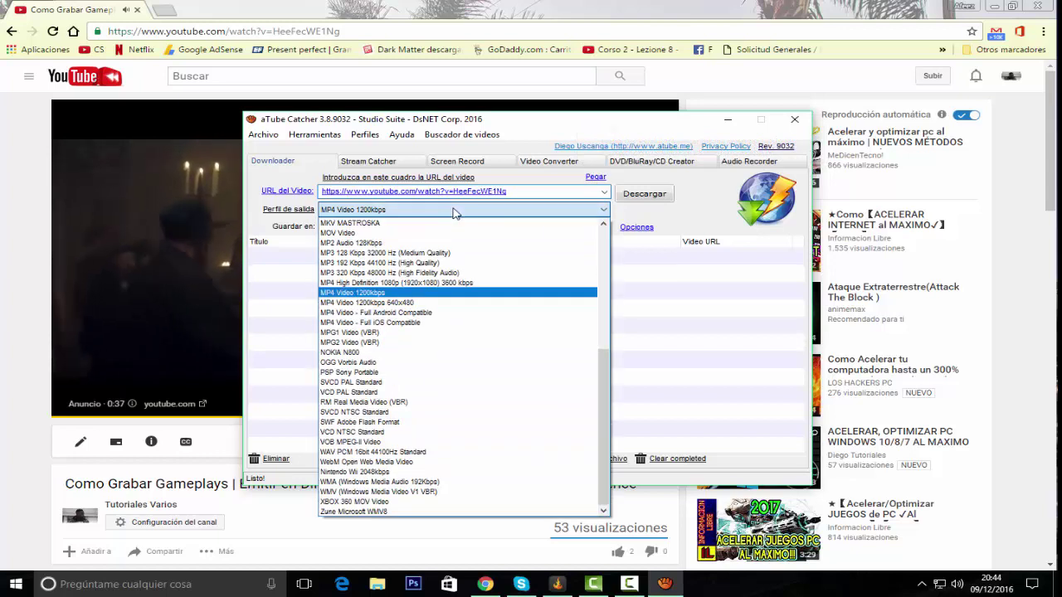
scroll(456, 332, up, 4)
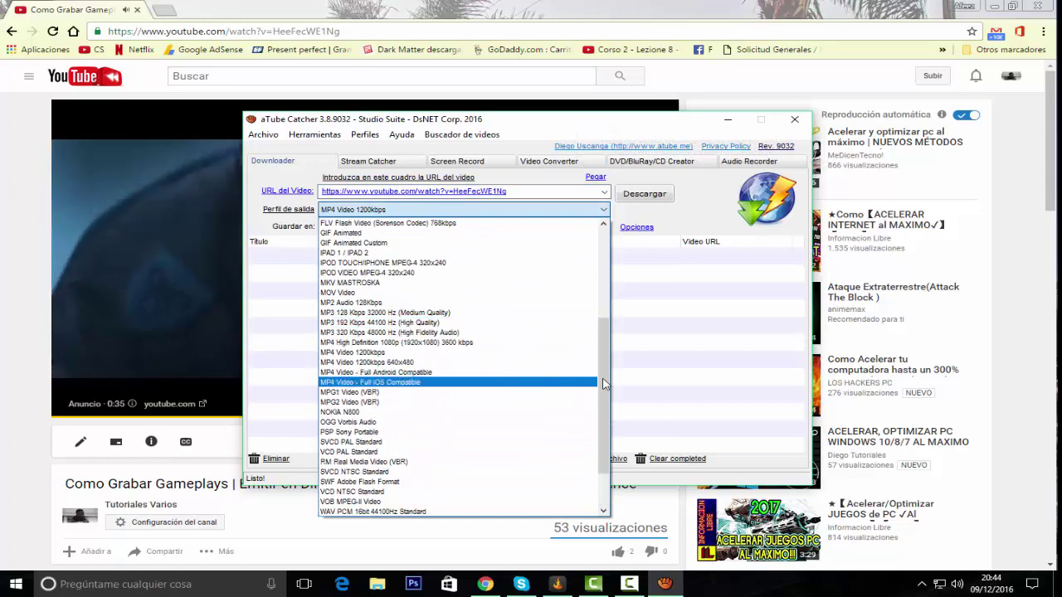
scroll(603, 329, up, 4)
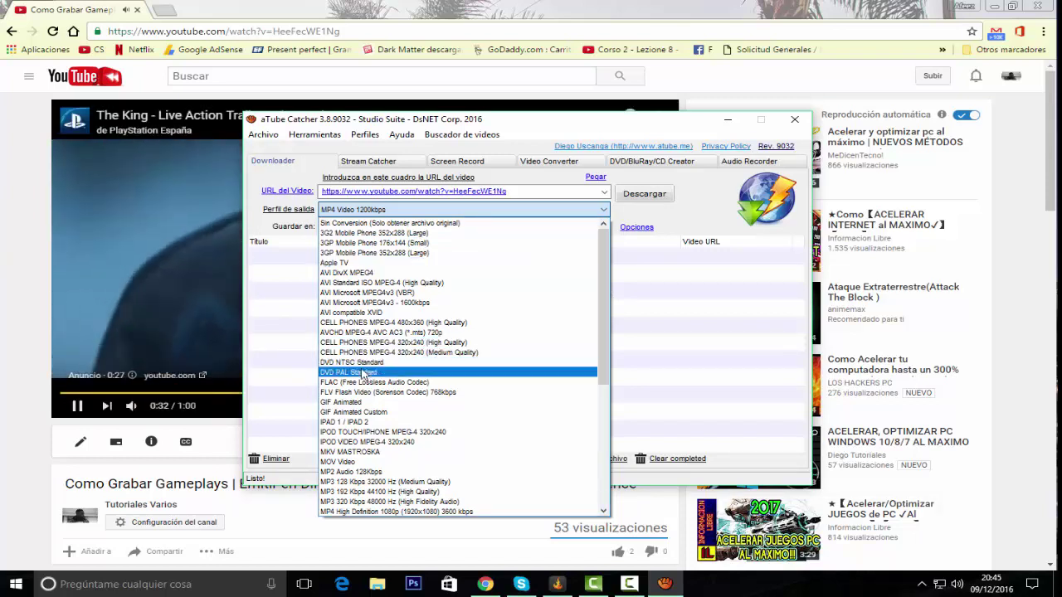
scroll(368, 368, down, 8)
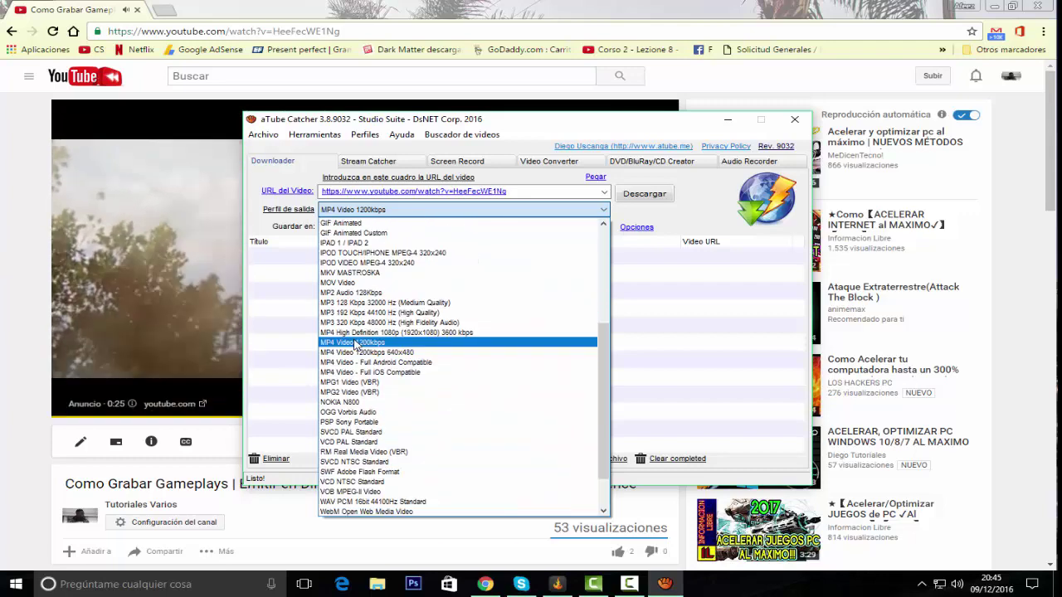
scroll(352, 292, up, 8)
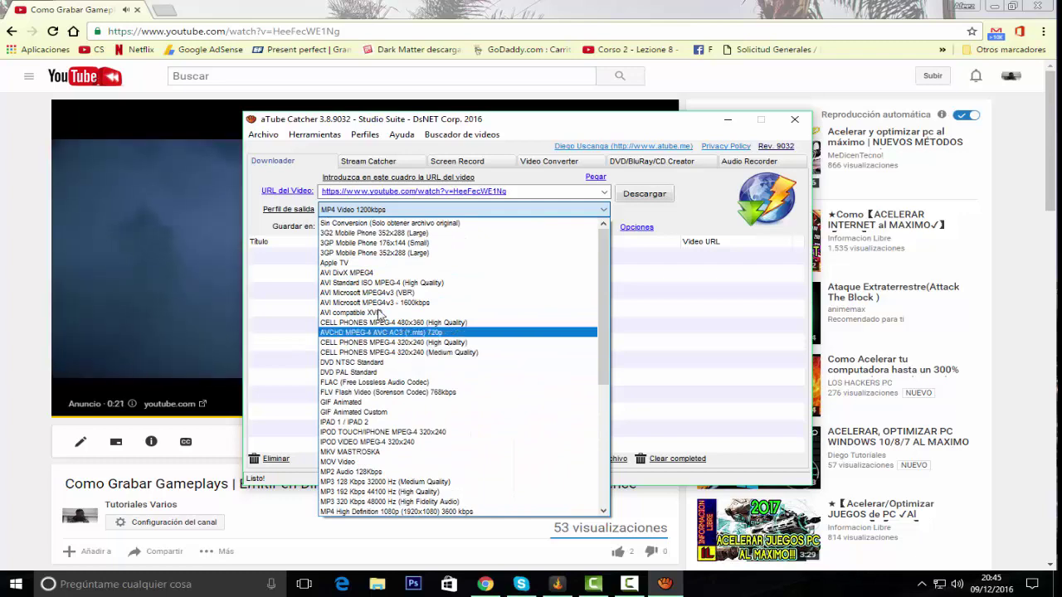
scroll(386, 290, down, 2)
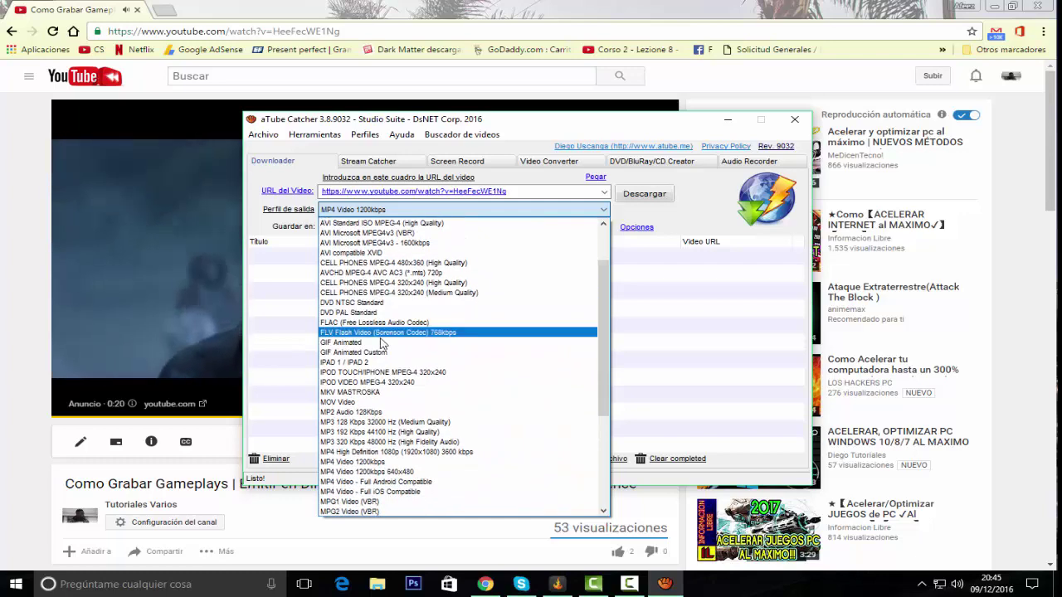
click(363, 442)
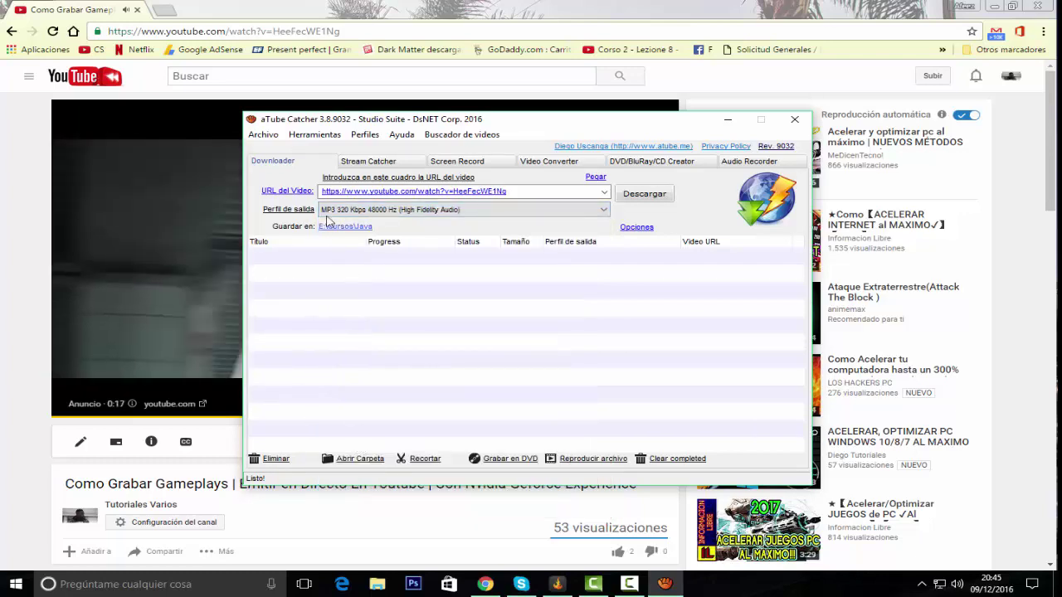
Set the output profile to MP4 High Definition 1080p (1920x1080) 3600 kbps and start downloading the video.
click(357, 209)
scroll(352, 415, up, 2)
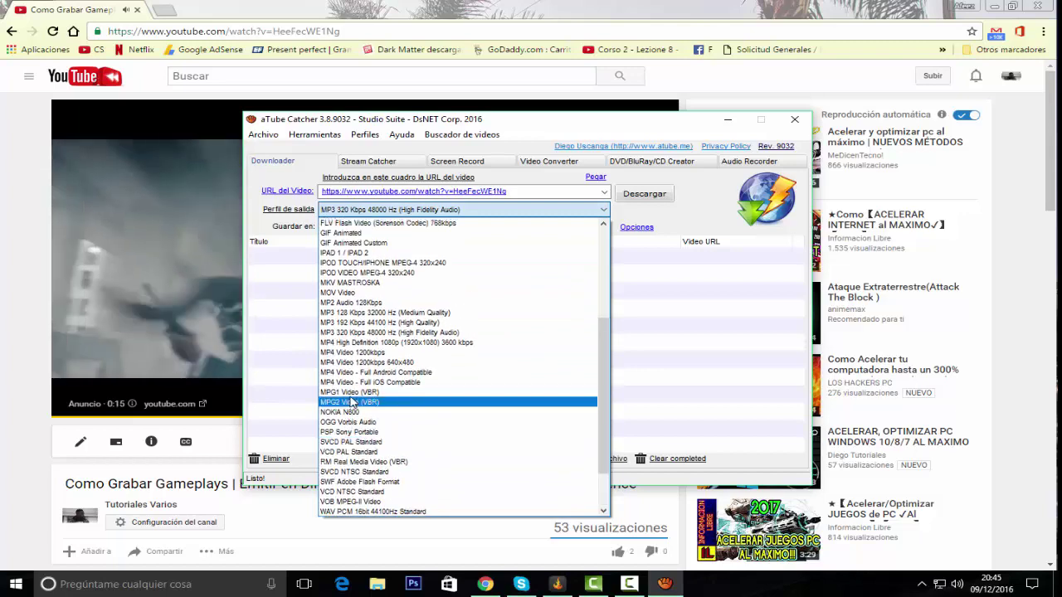
click(415, 342)
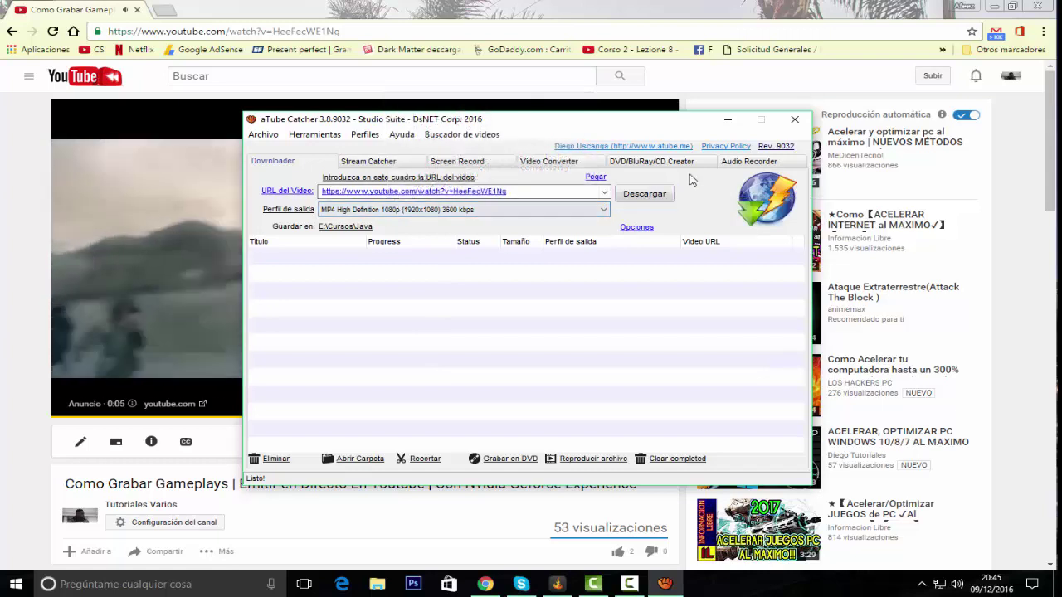
click(644, 193)
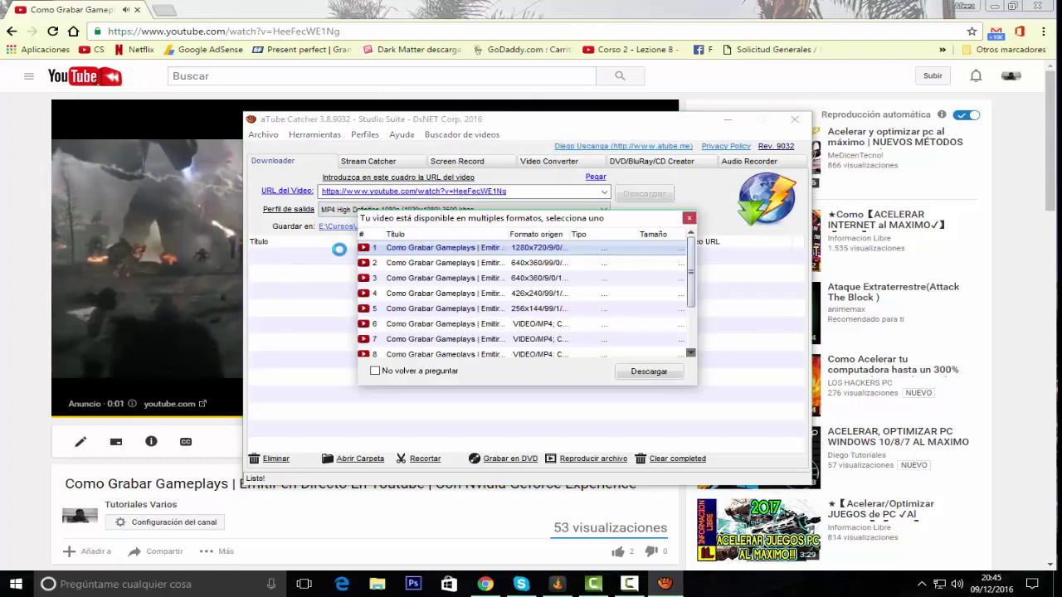
click(689, 219)
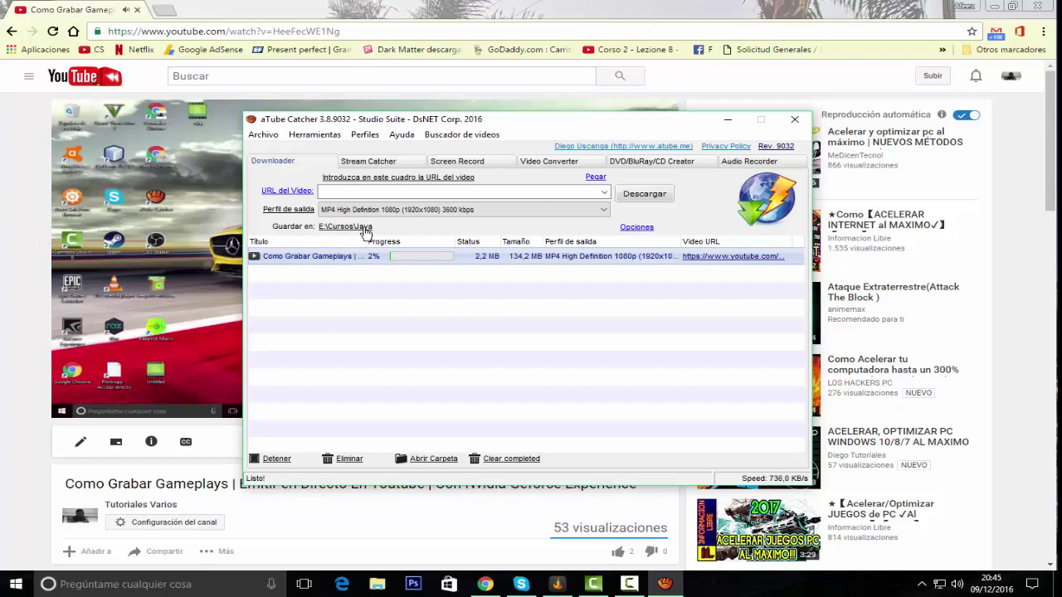
Open the options for the output folder E:\Cursos\Java.
right_click(349, 239)
click(336, 231)
click(335, 232)
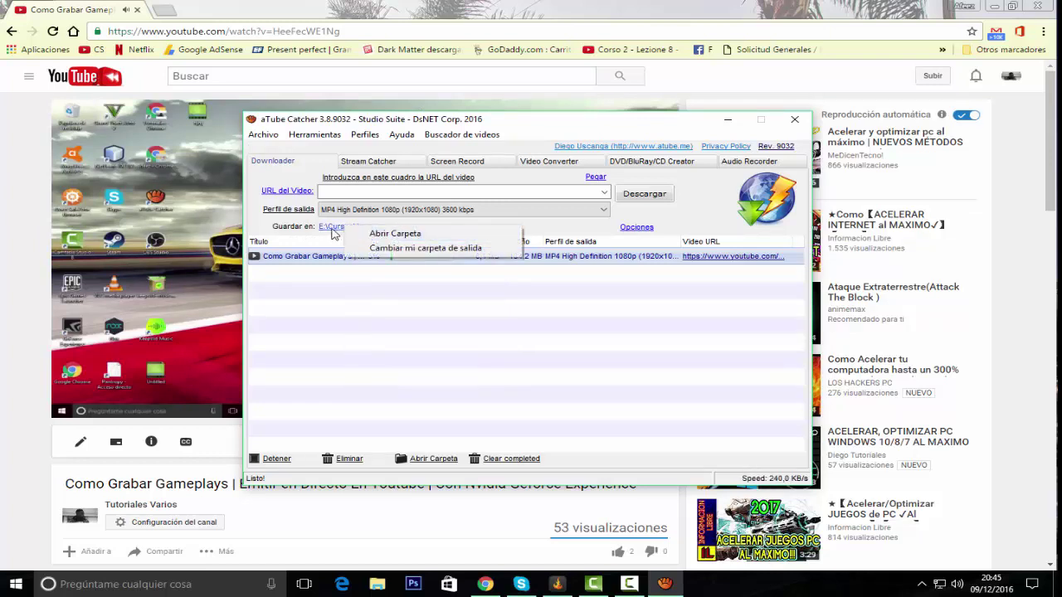